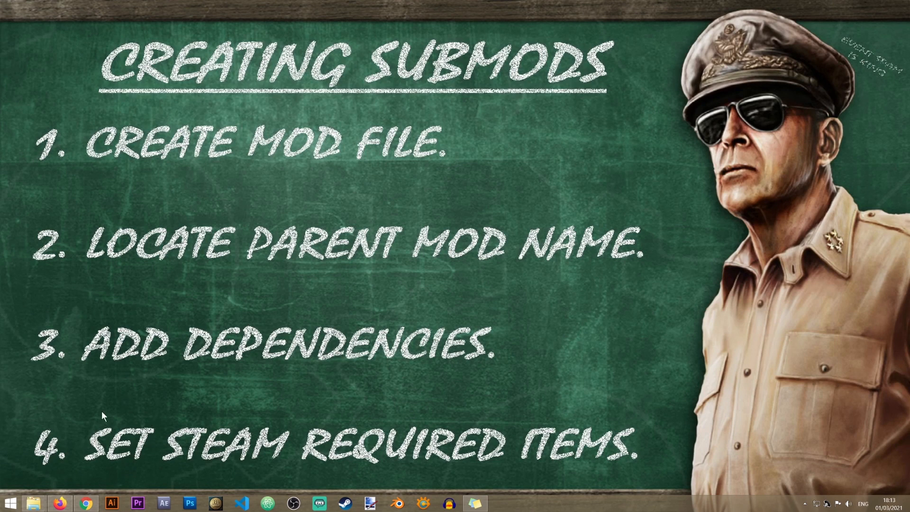
Step: Bring up the Hearts of Iron IV mod folder holding test_sub_mod and test_sub_mod.mod
{"action": "left_click", "coordinate": [33, 503]}
{"action": "left_click", "coordinate": [33, 466]}
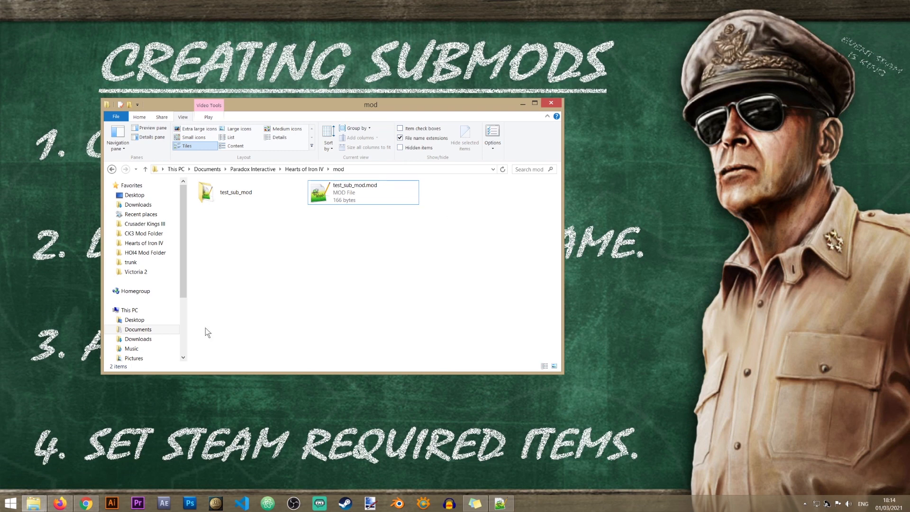
{"action": "left_click", "coordinate": [33, 503]}
{"action": "mouse_move", "coordinate": [33, 503]}
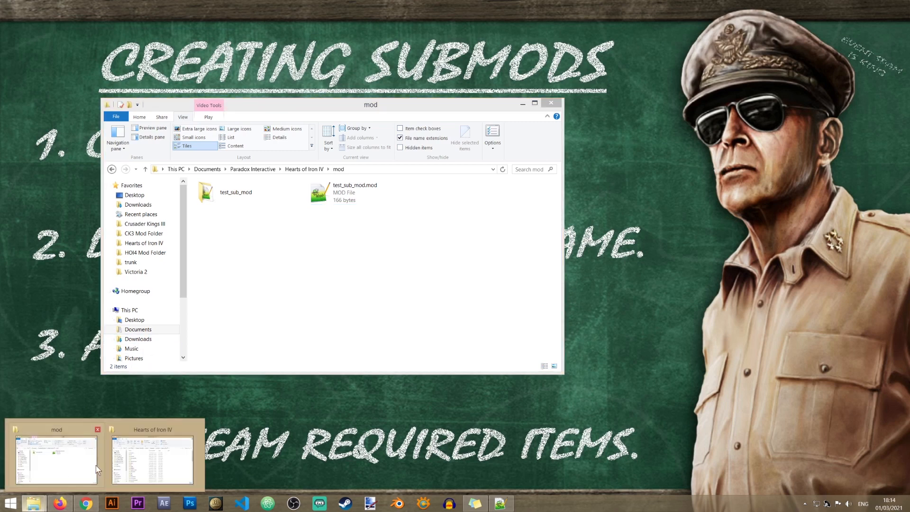
Step: Navigate from steamapps through workshop > content into the Hearts of Iron IV folder 394360
{"action": "left_click", "coordinate": [157, 458]}
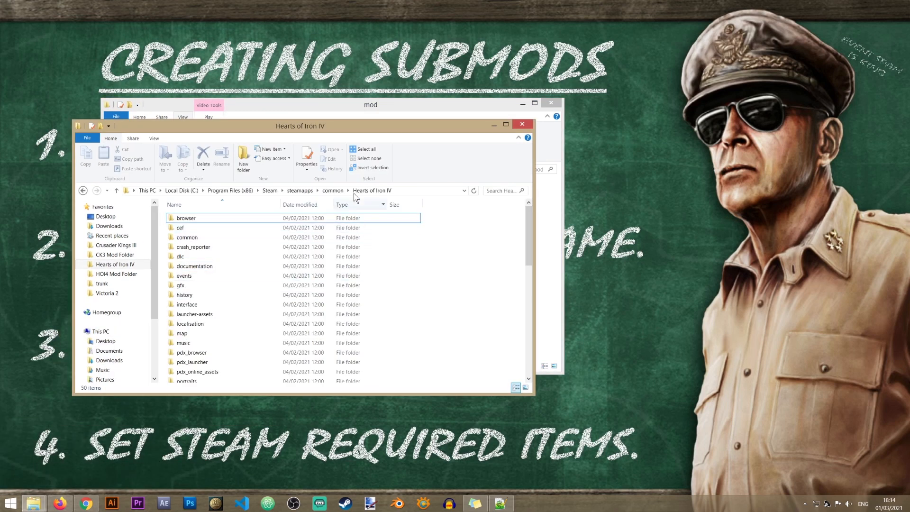
{"action": "left_click", "coordinate": [299, 191]}
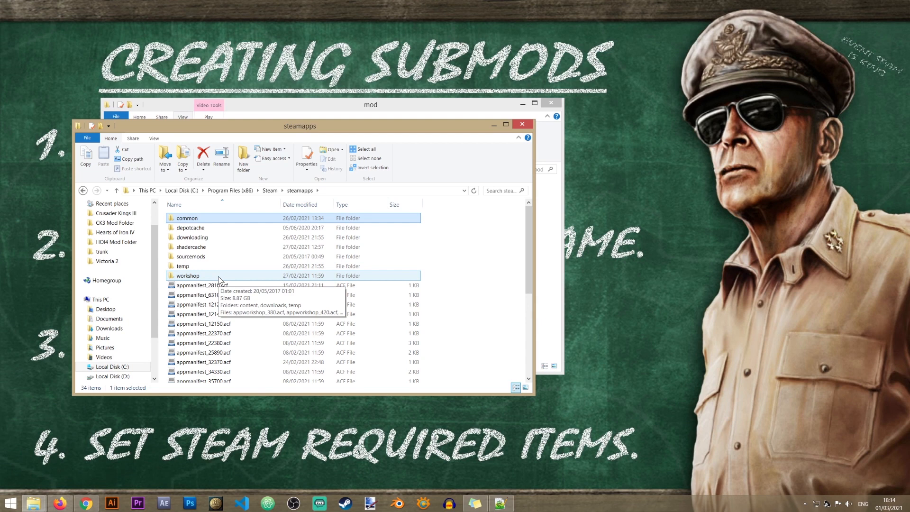
{"action": "double_click", "coordinate": [220, 278]}
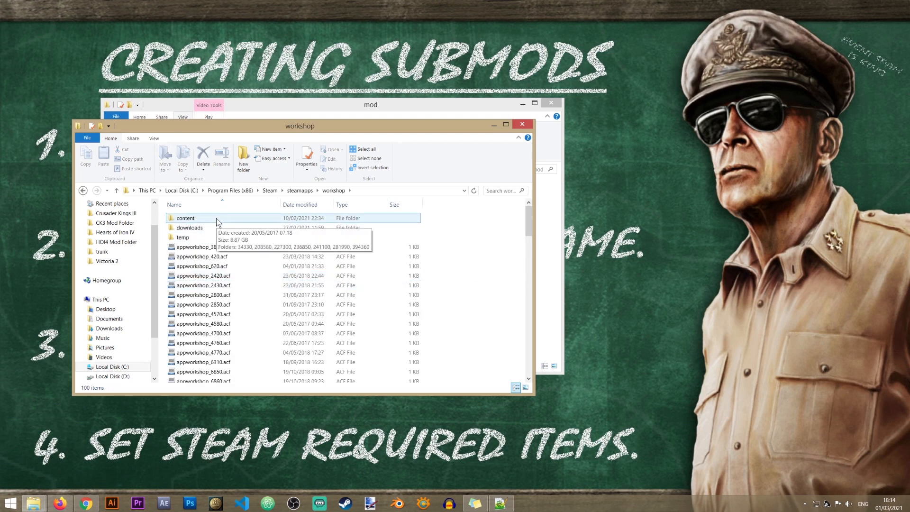
{"action": "double_click", "coordinate": [216, 219]}
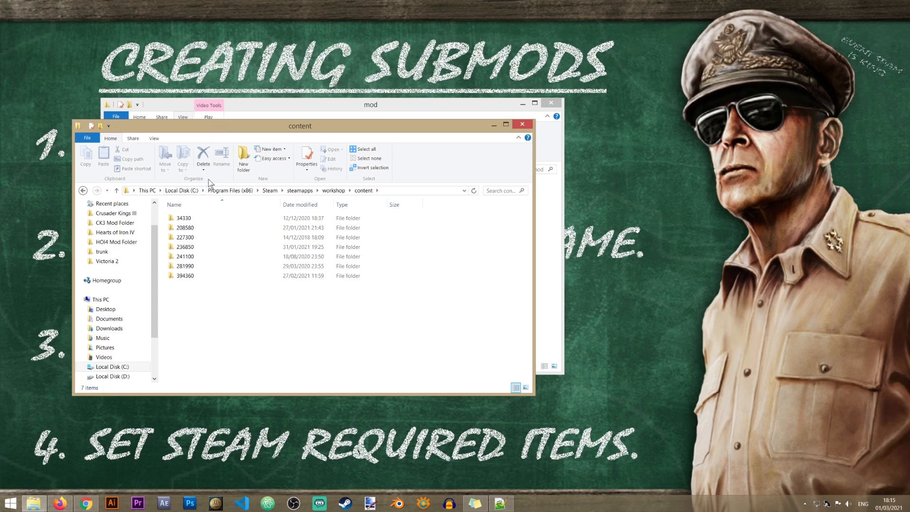
{"action": "left_click", "coordinate": [190, 276]}
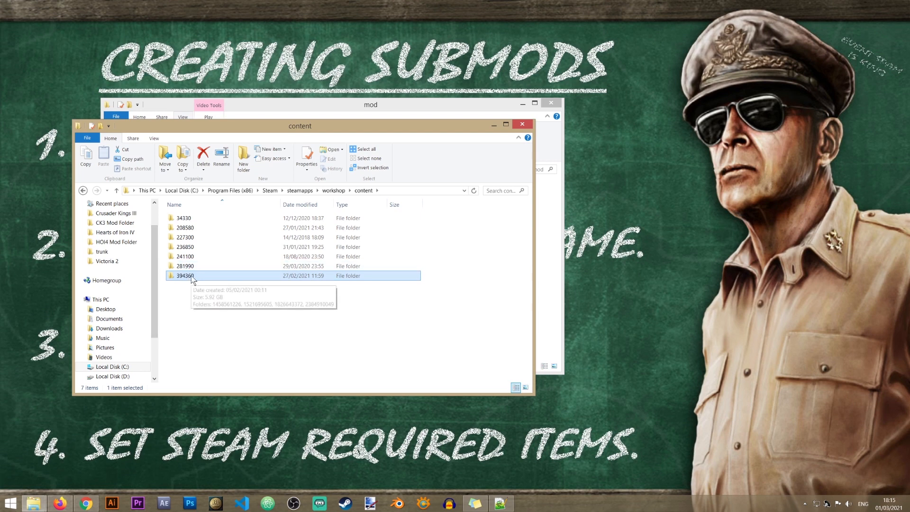
{"action": "mouse_move", "coordinate": [185, 276]}
{"action": "double_click", "coordinate": [198, 277]}
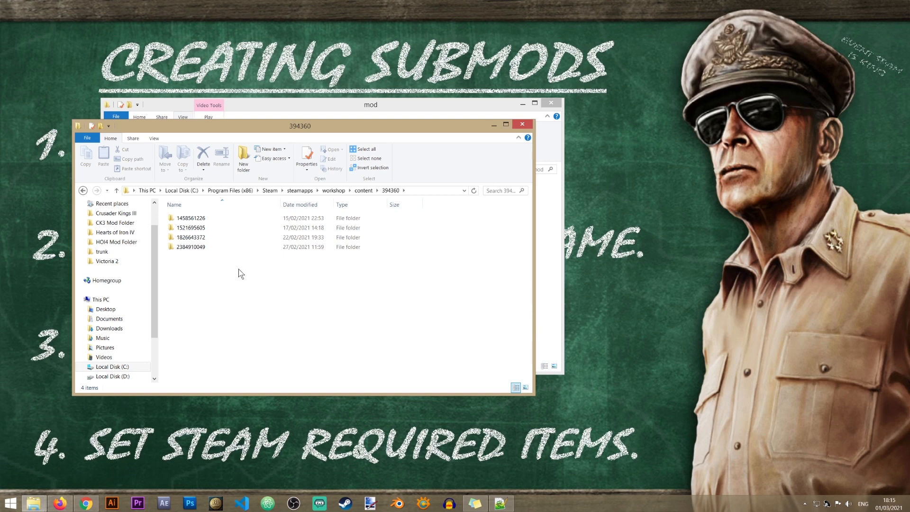
{"action": "double_click", "coordinate": [202, 227]}
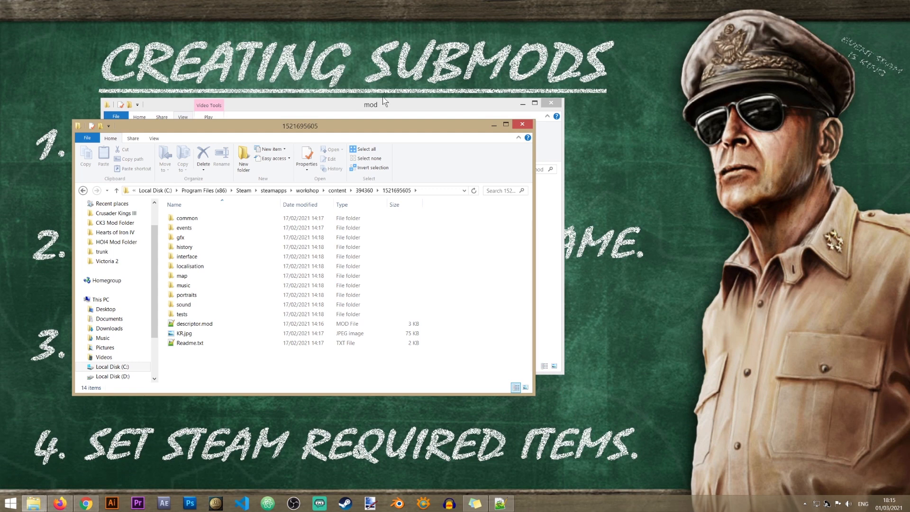
{"action": "left_click", "coordinate": [209, 336]}
{"action": "double_click", "coordinate": [209, 338]}
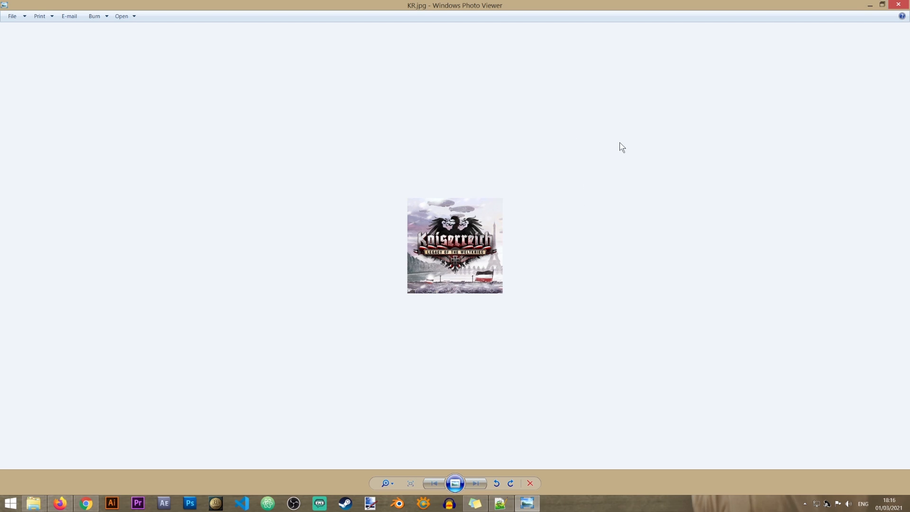
{"action": "left_click", "coordinate": [897, 5]}
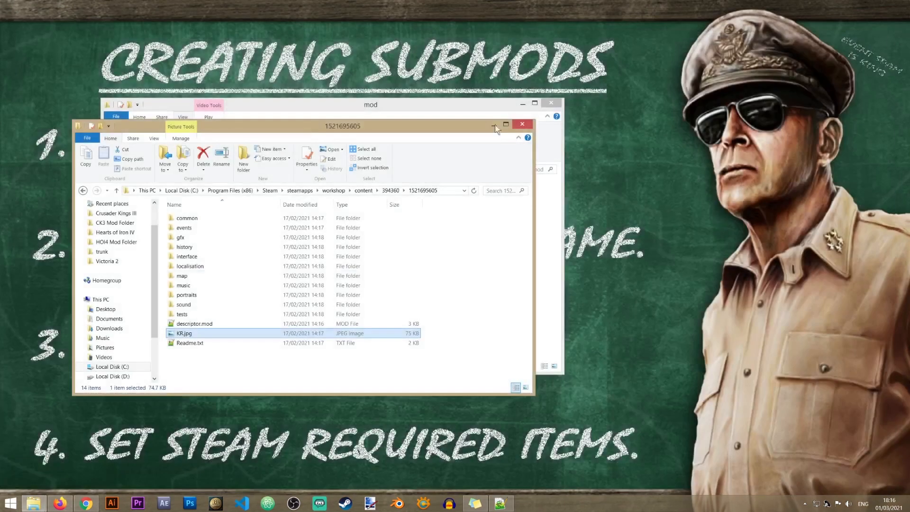
Step: Load the Kaiserreich descriptor.mod into Notepad++
{"action": "left_click", "coordinate": [246, 362]}
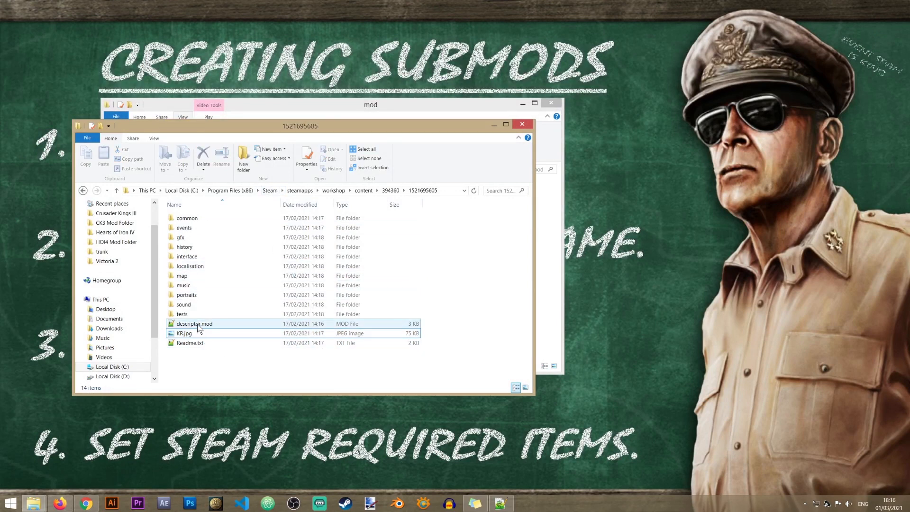
{"action": "mouse_move", "coordinate": [194, 324]}
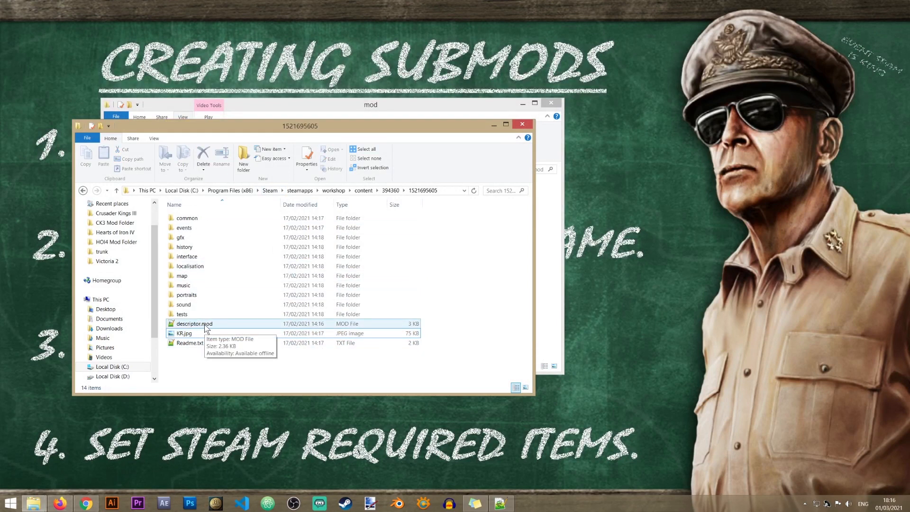
{"action": "double_click", "coordinate": [195, 323]}
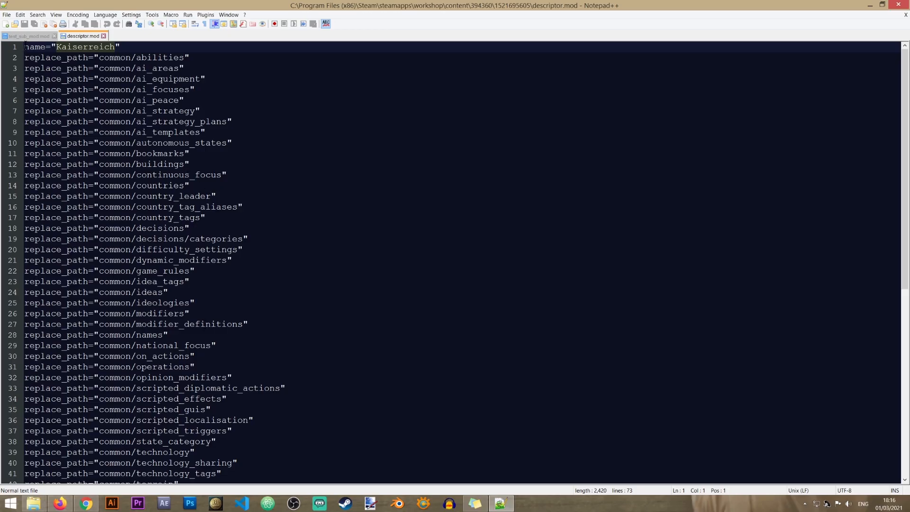
Step: Highlight the parent mod name Kaiserreich on descriptor.mod's first line, then show the desktop
{"action": "left_click_drag", "start_coordinate": [25, 46], "coordinate": [122, 47]}
{"action": "double_click", "coordinate": [74, 47]}
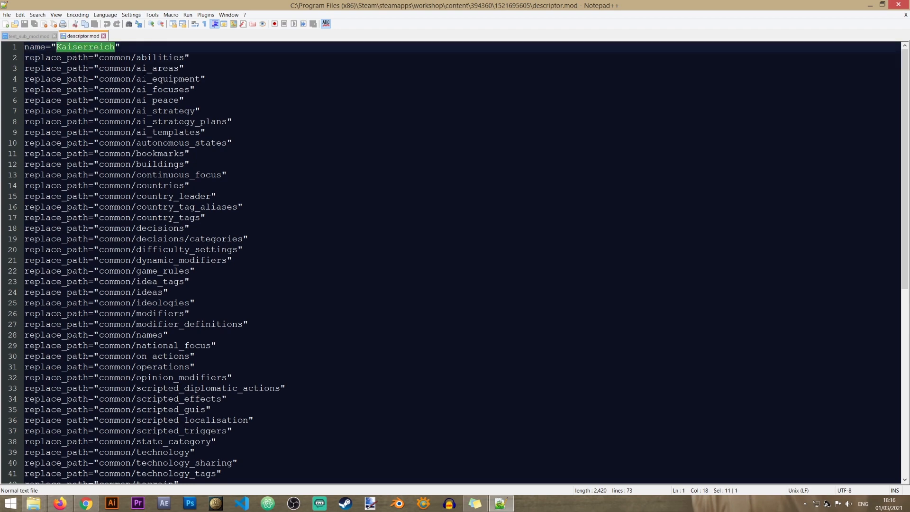
{"action": "key", "text": "super+d"}
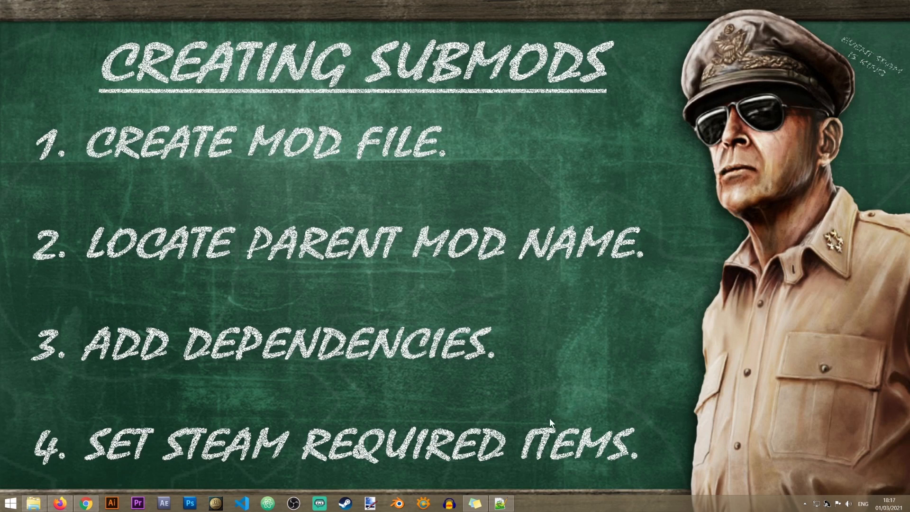
Step: Return to test_sub_mod.mod full screen and start a new line after the version line
{"action": "left_click", "coordinate": [501, 503]}
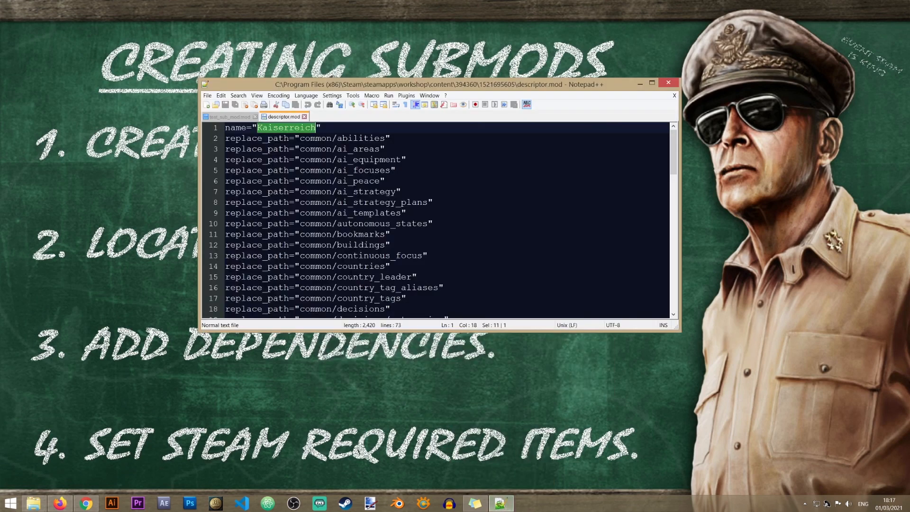
{"action": "left_click", "coordinate": [229, 117]}
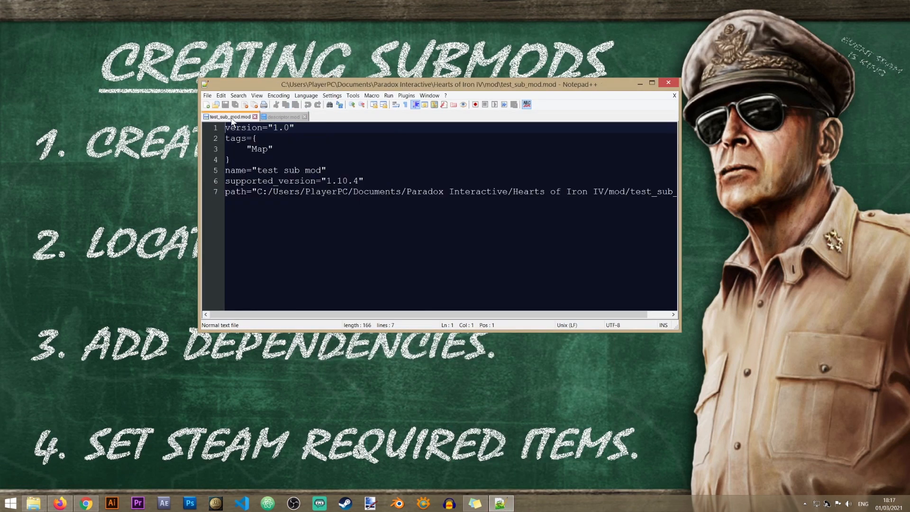
{"action": "double_click", "coordinate": [341, 84]}
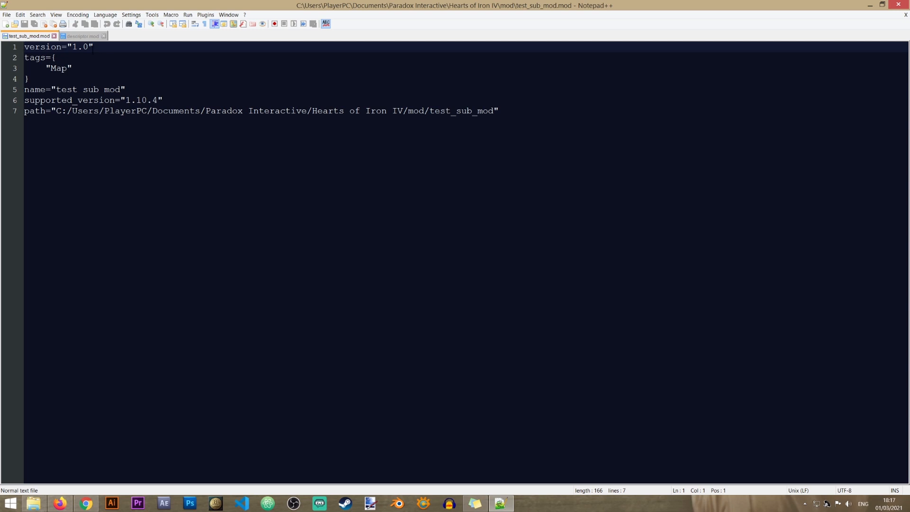
{"action": "left_click", "coordinate": [103, 47]}
{"action": "key", "text": "Return"}
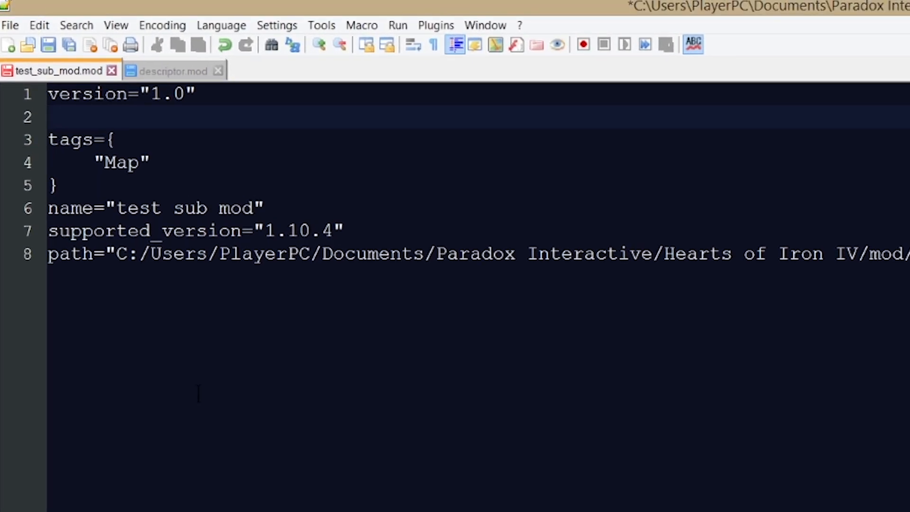
{"action": "type", "text": "dependencie"}
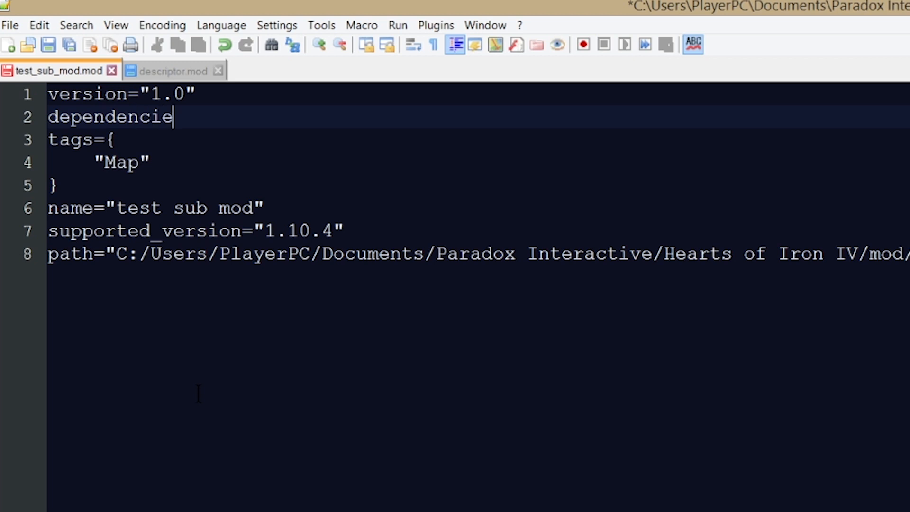
{"action": "type", "text": "s"}
{"action": "type", "text": " = {"}
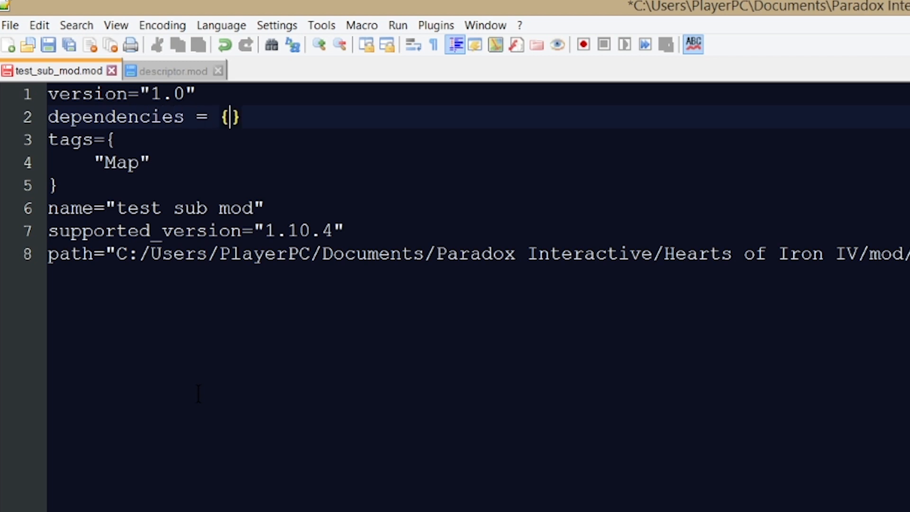
Step: Lay out an empty dependencies = { } block with braces on separate lines and an indented blank line
{"action": "key", "text": "Return"}
{"action": "key", "text": "Return"}
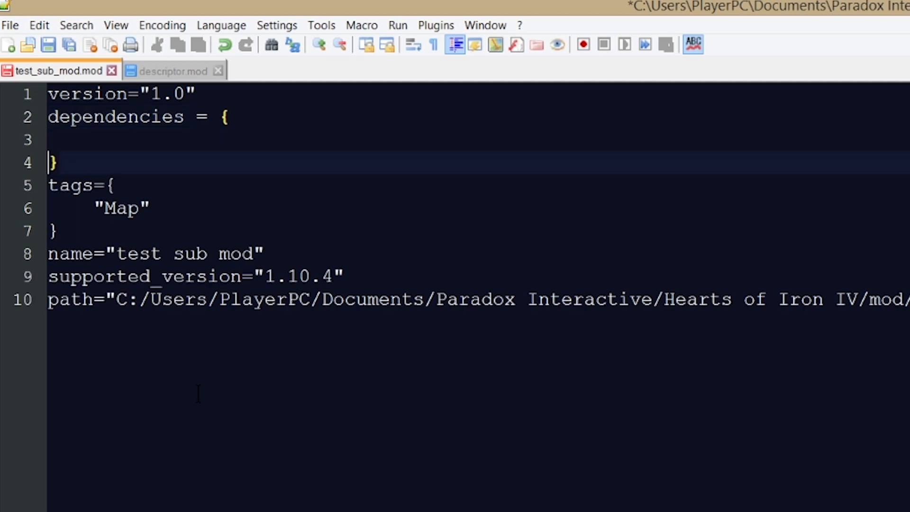
{"action": "key", "text": "Up"}
{"action": "left_click", "coordinate": [242, 125]}
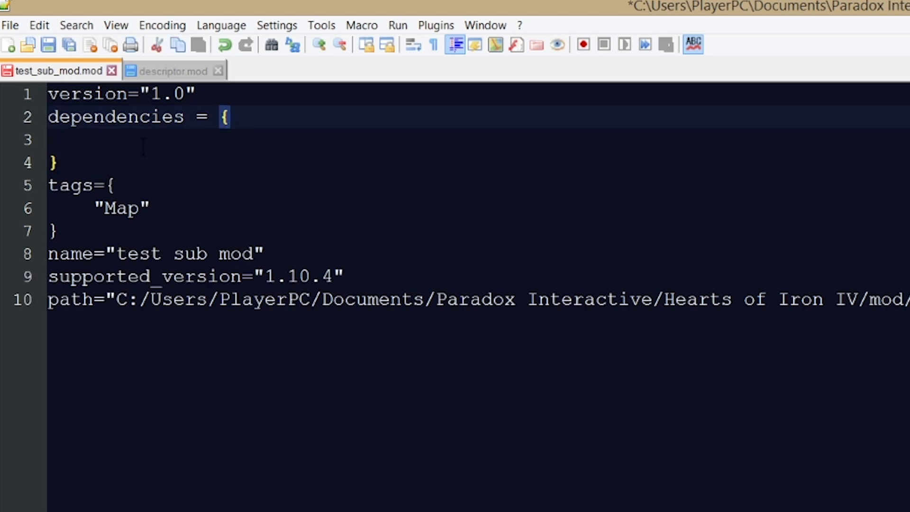
{"action": "left_click", "coordinate": [51, 162]}
{"action": "key", "text": "Up"}
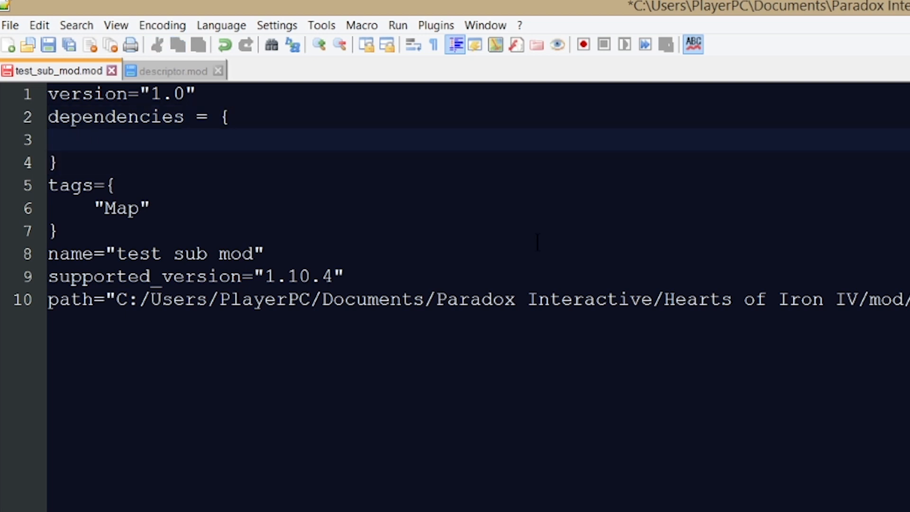
{"action": "key", "text": "Tab"}
Step: Copy "Kaiserreich" from descriptor.mod into the dependencies block and save test_sub_mod.mod
{"action": "left_click", "coordinate": [173, 71]}
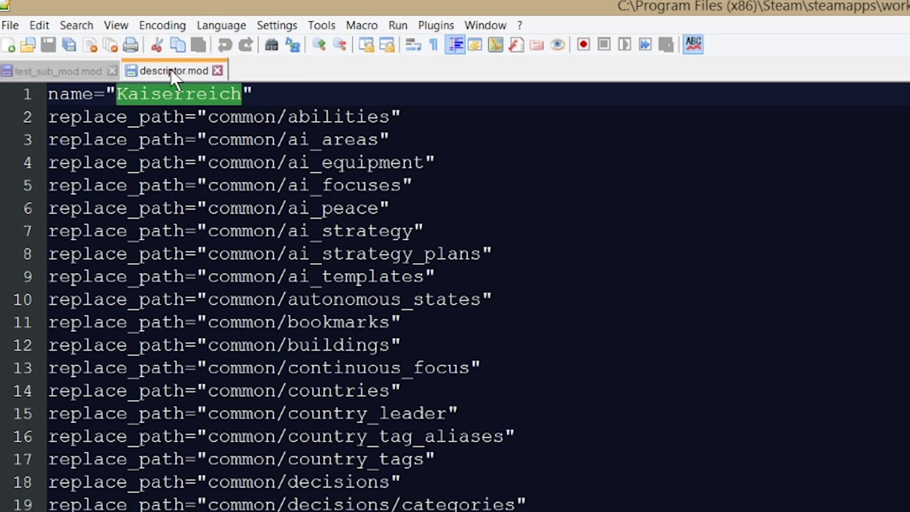
{"action": "left_click_drag", "start_coordinate": [254, 93], "coordinate": [107, 94]}
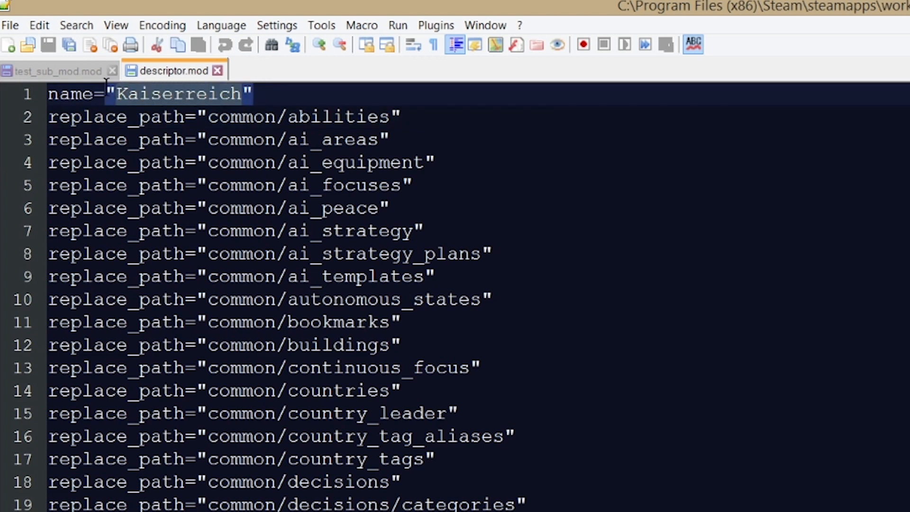
{"action": "key", "text": "ctrl+c"}
{"action": "left_click", "coordinate": [58, 70]}
{"action": "key", "text": "ctrl+v"}
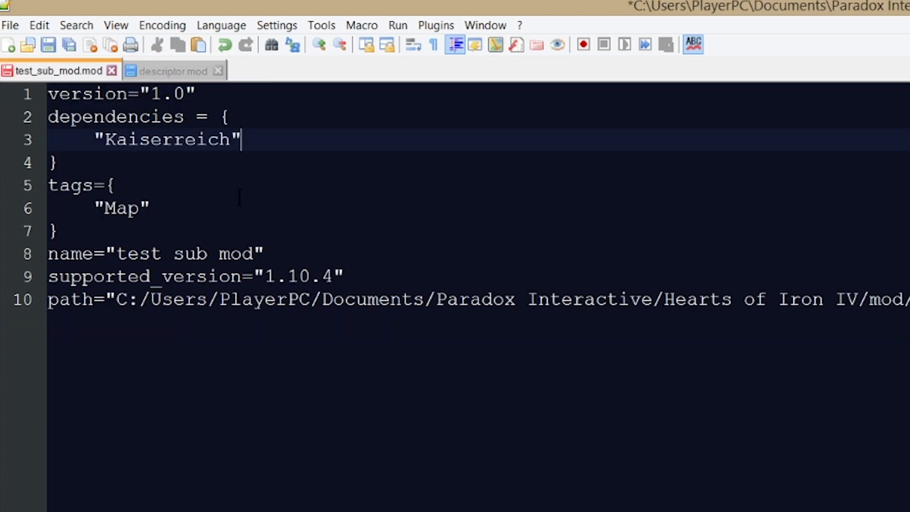
{"action": "left_click", "coordinate": [570, 445]}
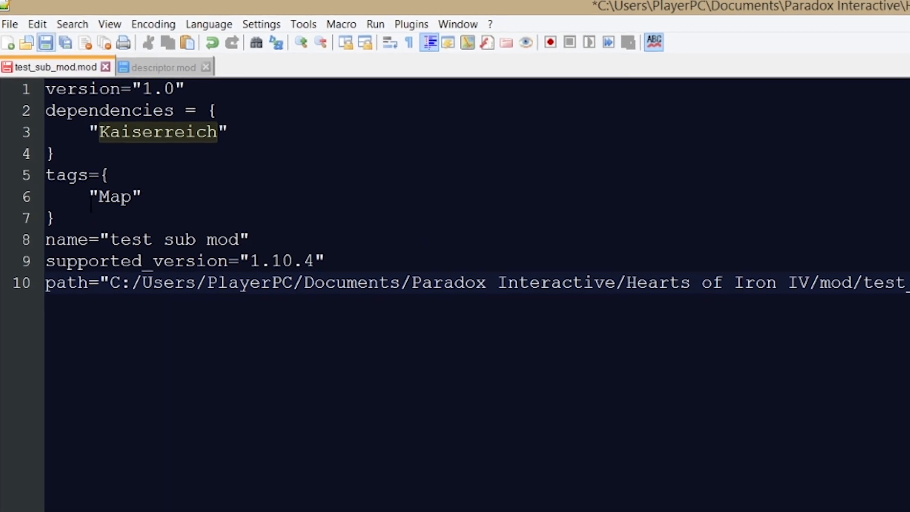
{"action": "left_click", "coordinate": [37, 35]}
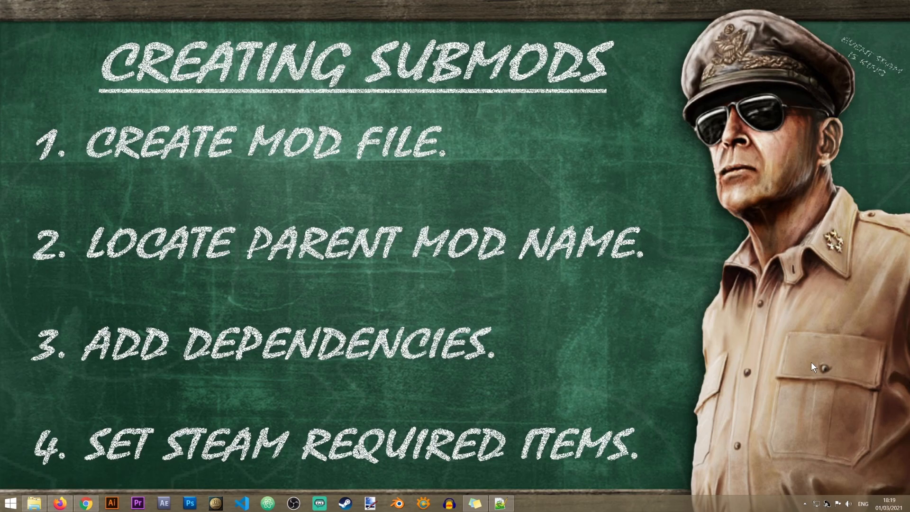
Step: Switch to Steam showing the Cold War Mod Red Alert 2 Advisors Workshop page
{"action": "key", "text": "alt+Tab"}
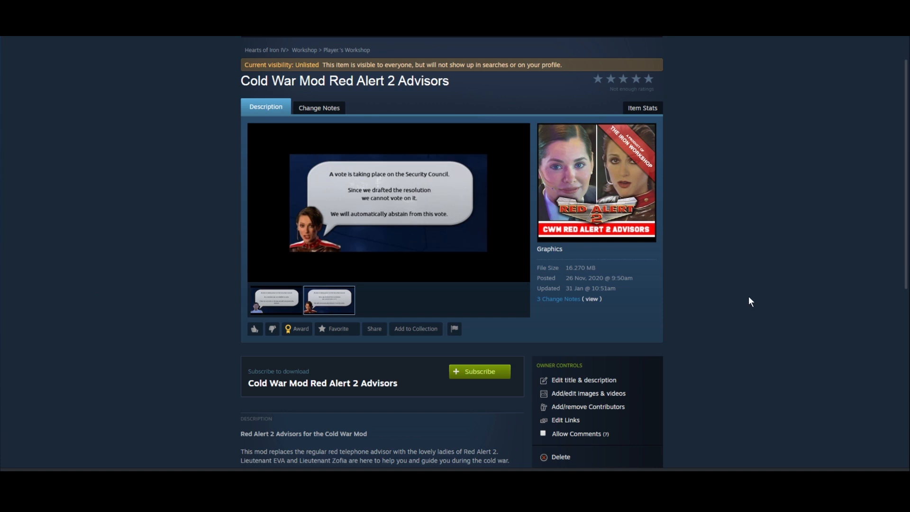
Step: Reach Add/Remove Required Items under Owner Controls for the Advisors item
{"action": "right_click", "coordinate": [745, 276]}
{"action": "left_click", "coordinate": [743, 273]}
{"action": "scroll", "coordinate": [727, 230], "scroll_direction": "down", "scroll_amount": 2}
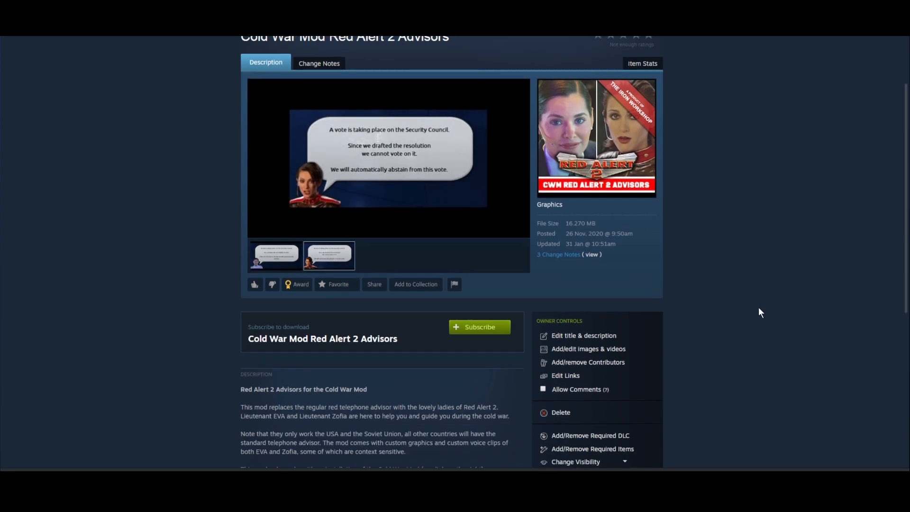
{"action": "scroll", "coordinate": [758, 307], "scroll_direction": "down", "scroll_amount": 2}
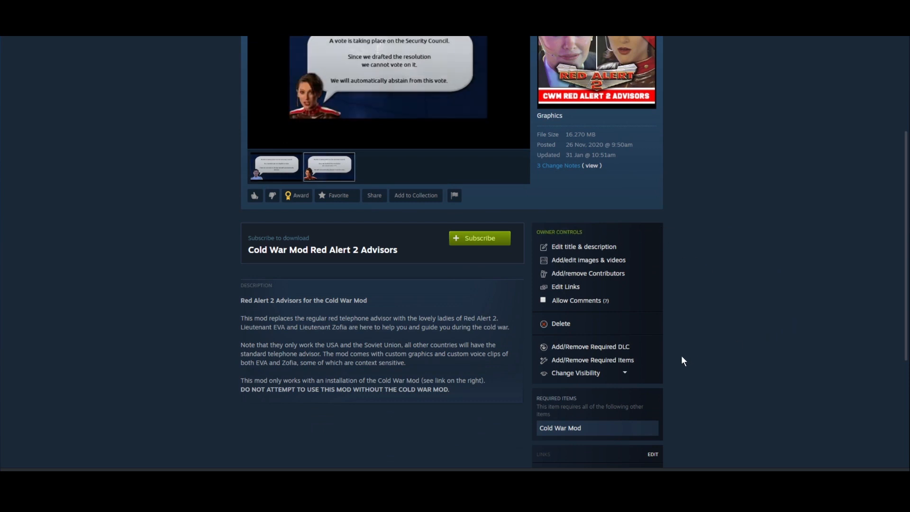
{"action": "left_click", "coordinate": [607, 363]}
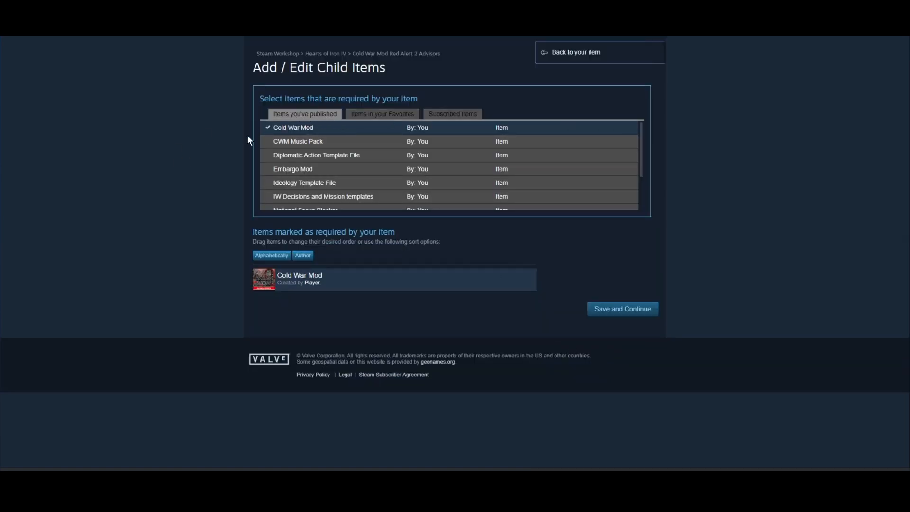
Step: From Subscribed Items, mark Kaiserreich as required alongside Cold War Mod
{"action": "left_click", "coordinate": [371, 114]}
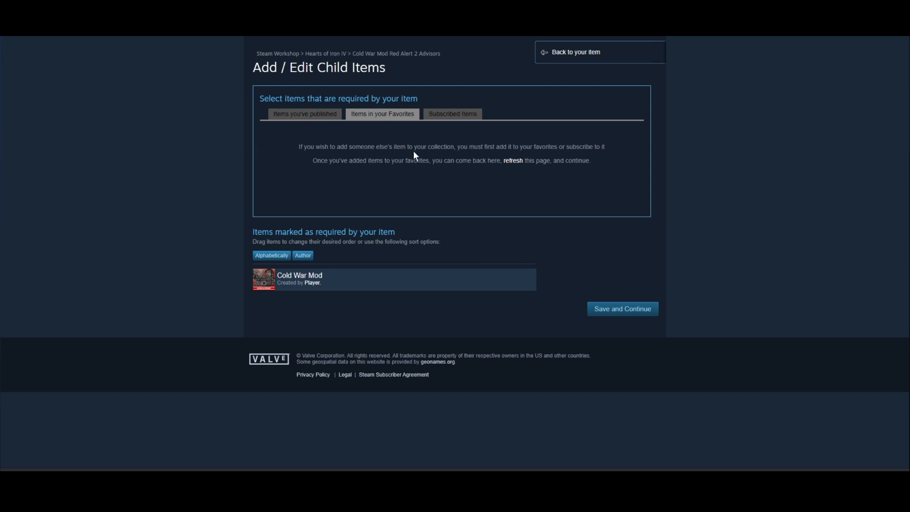
{"action": "left_click", "coordinate": [448, 115]}
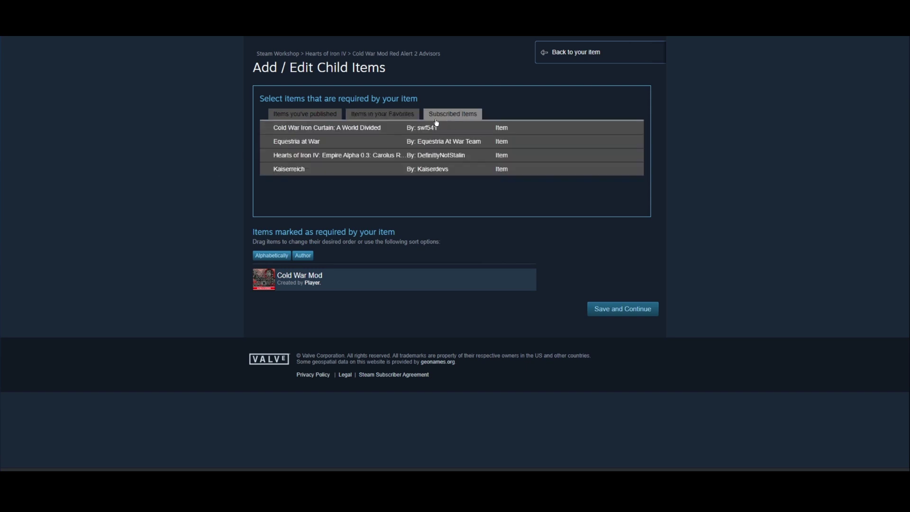
{"action": "left_click", "coordinate": [325, 169]}
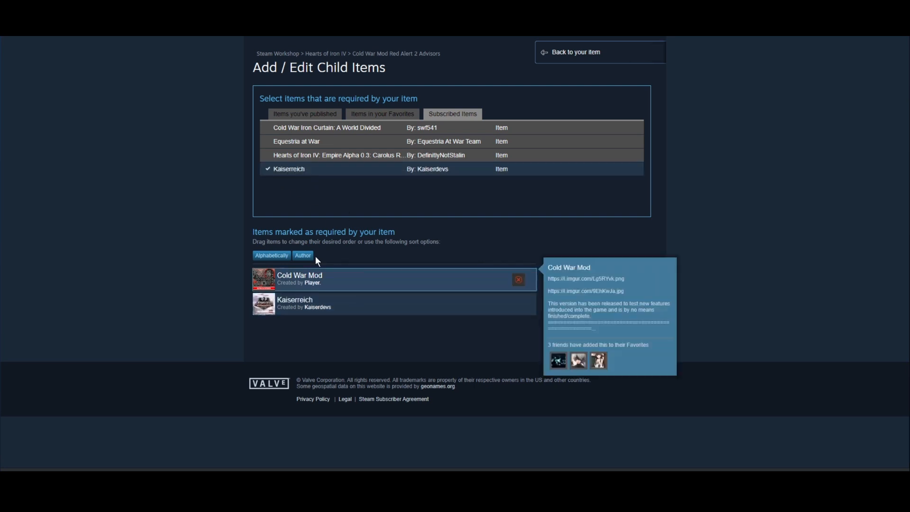